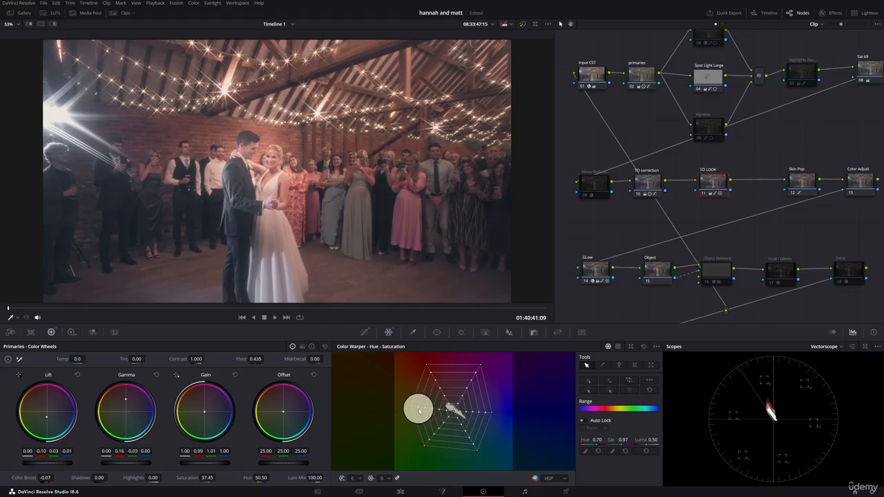
# Try resetting the TO LOOK node's Color Warper grid, and undo back through the warp adjustments
pyautogui.click(644, 345)
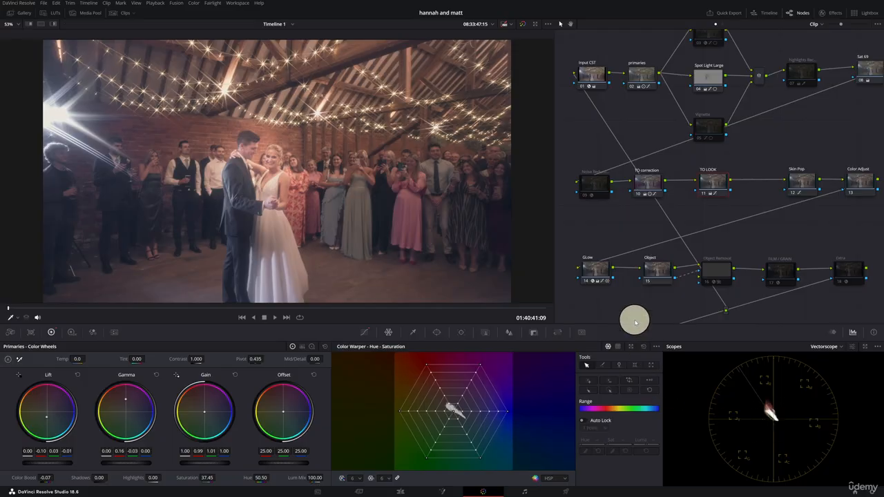
pyautogui.hotkey('ctrl', 'z')
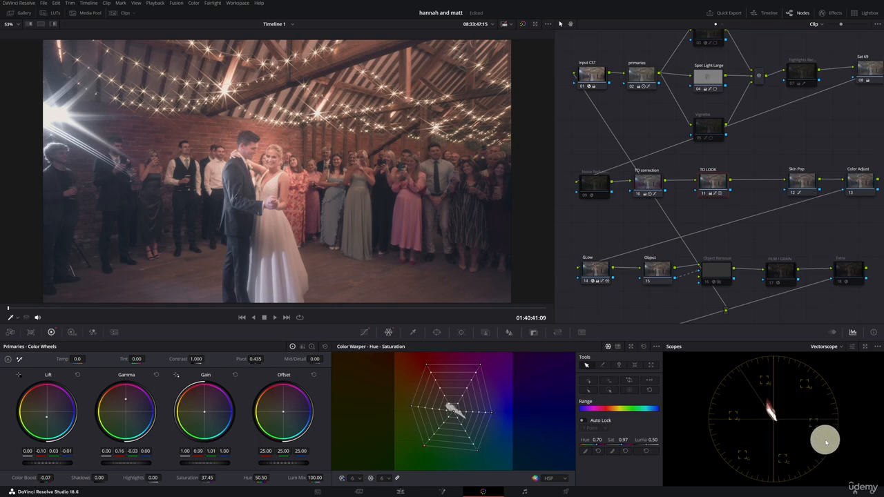
pyautogui.hotkey('ctrl', 'z')
pyautogui.hotkey('ctrl', 'shift', 'z')
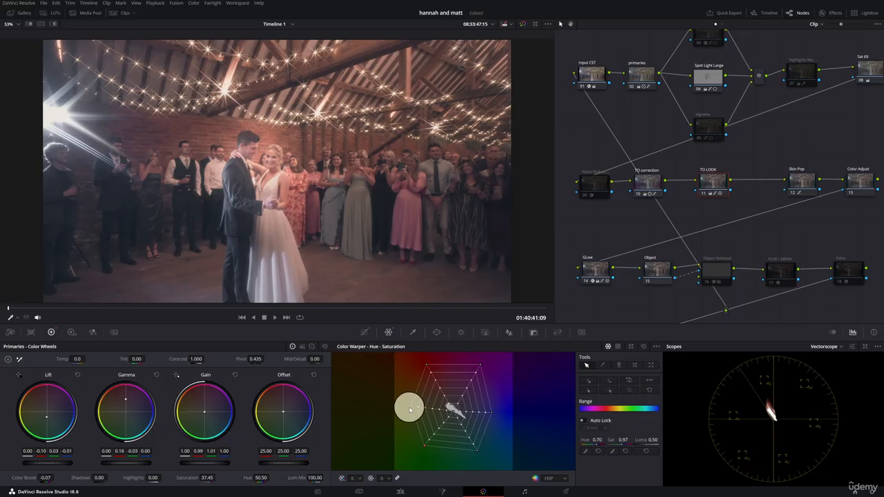
pyautogui.hotkey('ctrl', 'z')
pyautogui.hotkey('ctrl', 'z')
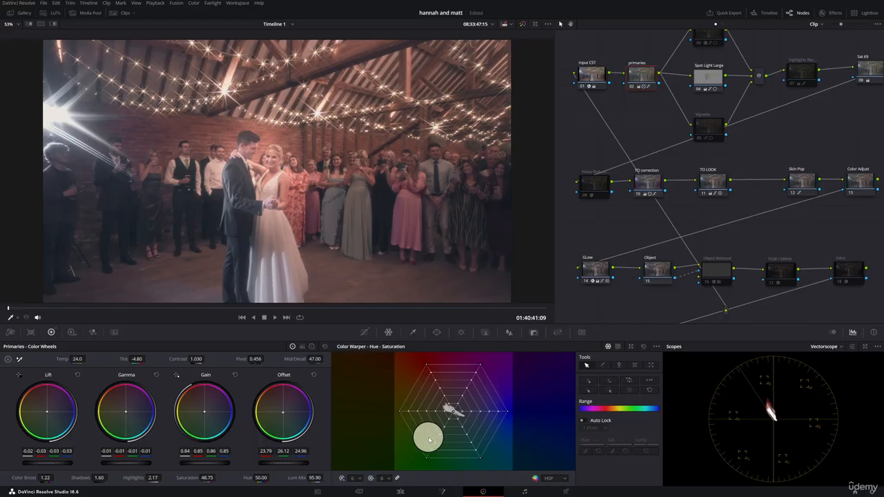
# Try pulling the outermost Color Warper points inward on the primaries node to limit the most saturated hues
pyautogui.moveTo(401, 412); pyautogui.dragTo(407, 406)
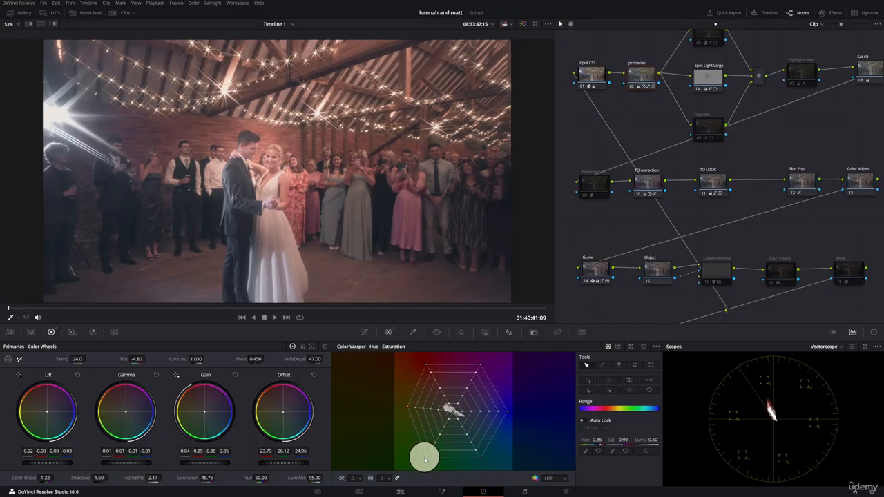
pyautogui.click(427, 460)
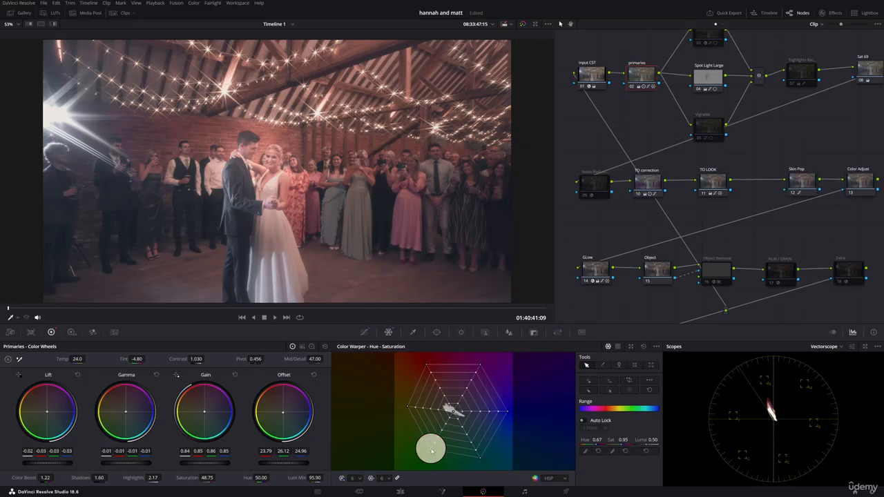
pyautogui.click(480, 461)
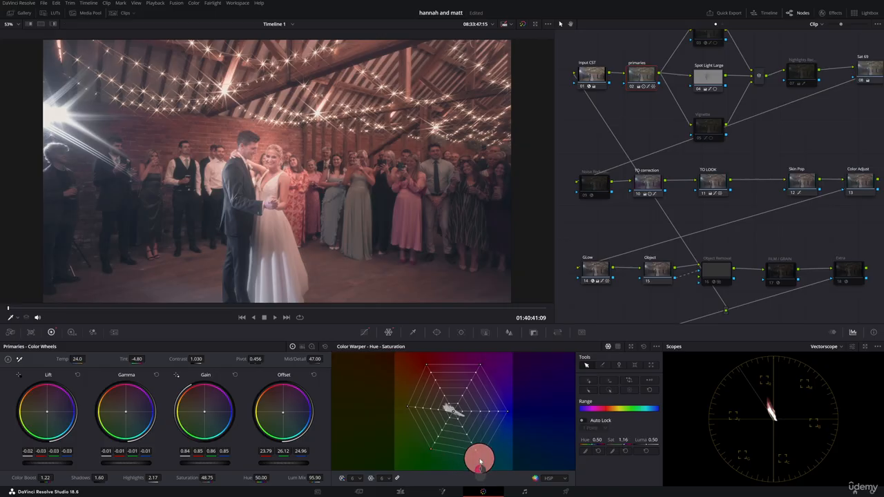
pyautogui.click(507, 414)
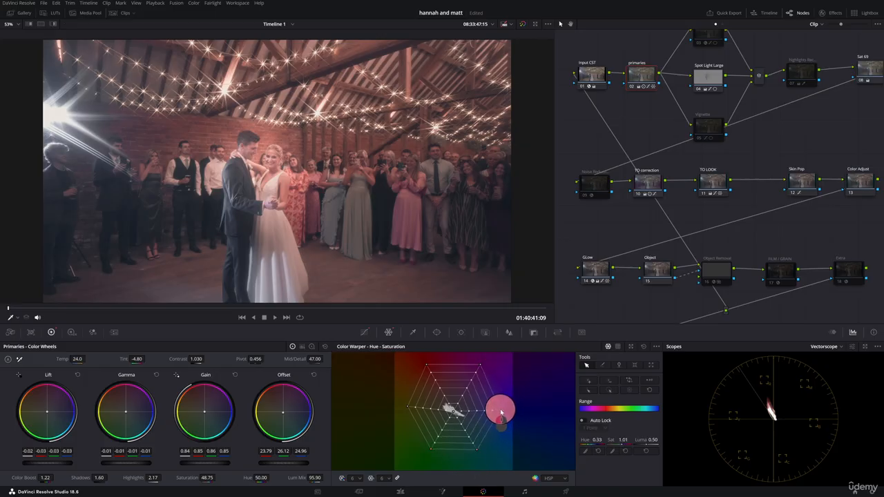
pyautogui.click(482, 367)
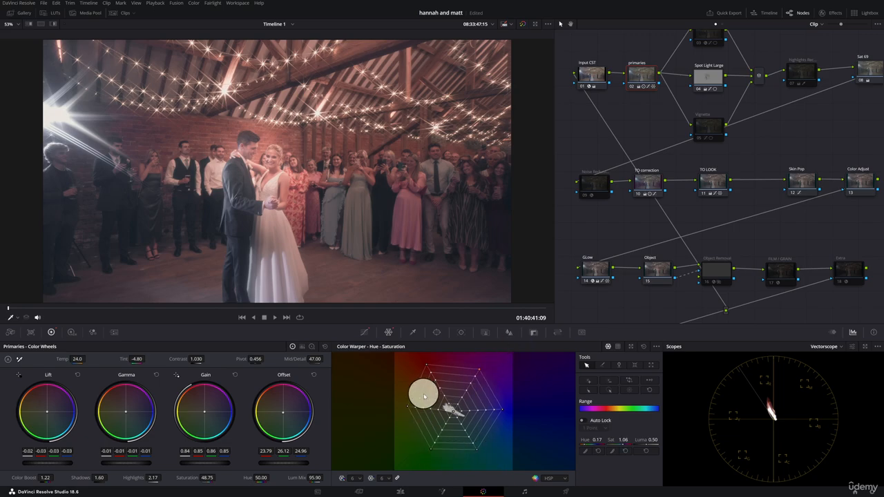
# Undo the inward pulls of the outer Color Warper points on the primaries node
pyautogui.hotkey('ctrl', 'z')
pyautogui.hotkey('ctrl', 'z')
pyautogui.hotkey('ctrl', 'z')
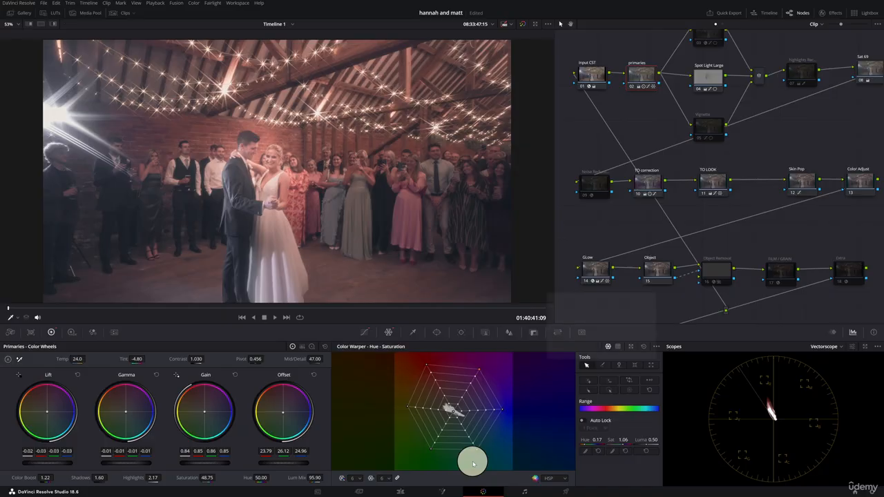
pyautogui.hotkey('ctrl', 'z')
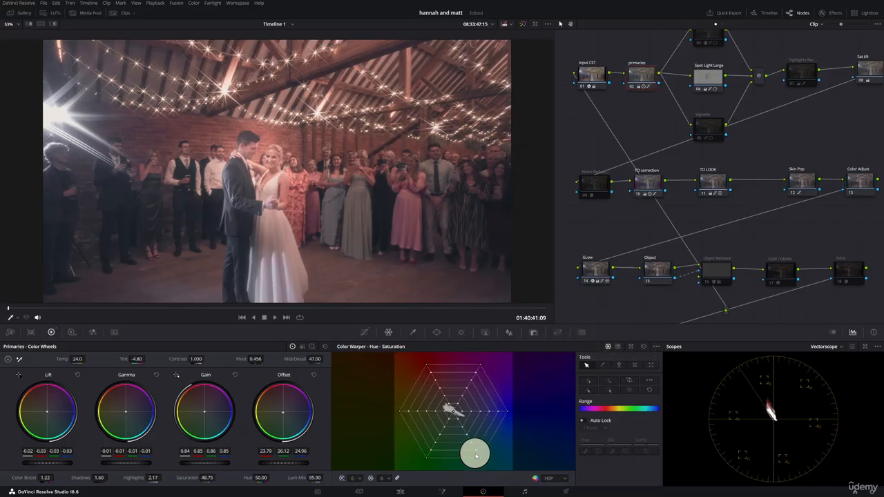
pyautogui.hotkey('ctrl', 'z')
pyautogui.hotkey('ctrl', 'z')
pyautogui.hotkey('ctrl', 'z')
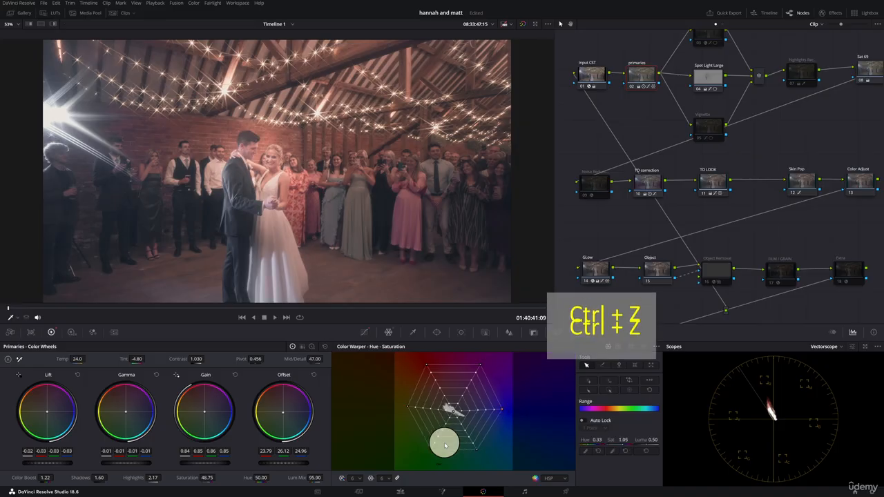
pyautogui.hotkey('ctrl', 'z')
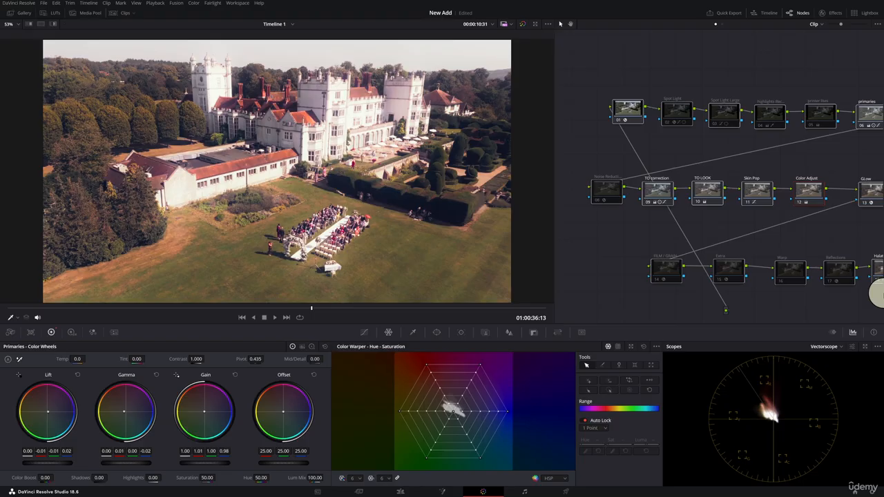
# Delete the existing grading nodes from the aerial castle clip, leaving a single node in the graph
pyautogui.press('BackSpace')
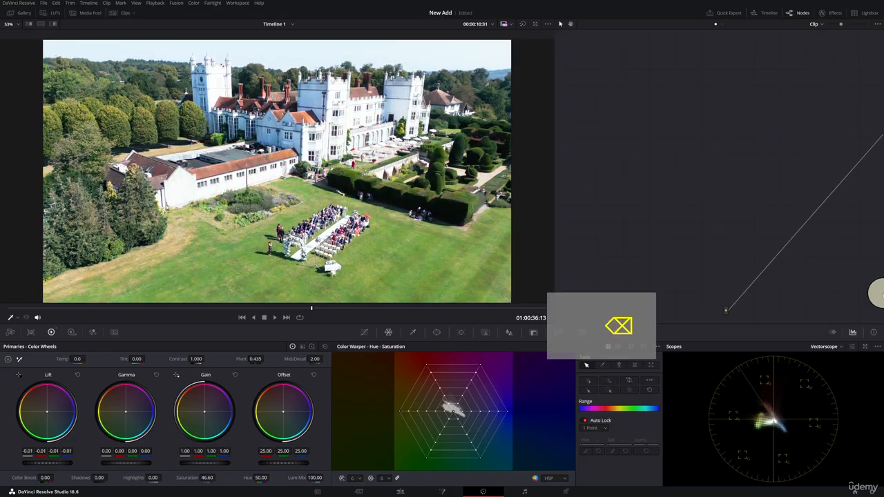
pyautogui.moveTo(781, 181); pyautogui.dragTo(640, 206)
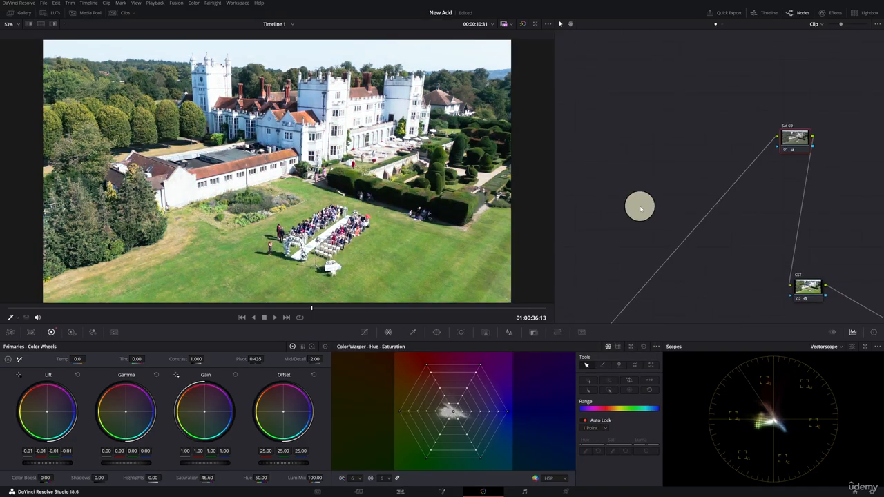
pyautogui.moveTo(651, 120); pyautogui.dragTo(686, 159)
pyautogui.press('BackSpace')
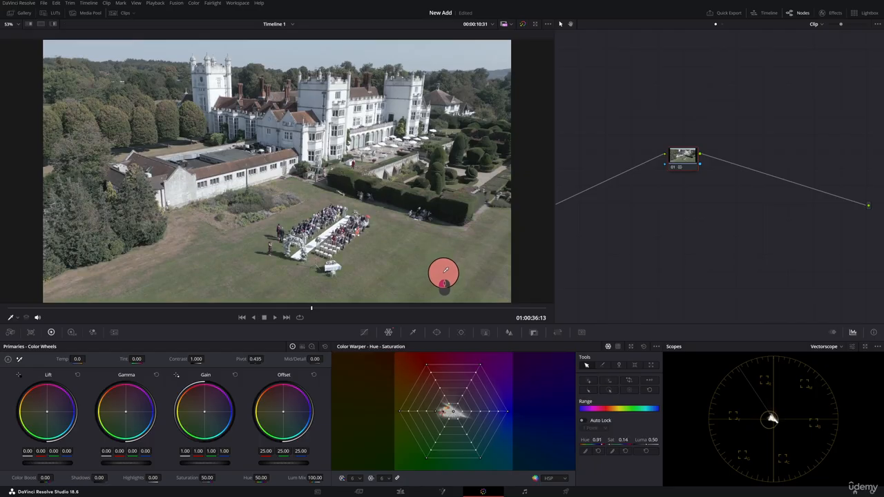
# Enable 1 Point Auto Lock in the Color Warper and try shifting the sampled grass to vivid yellow-green and orange
pyautogui.click(445, 275)
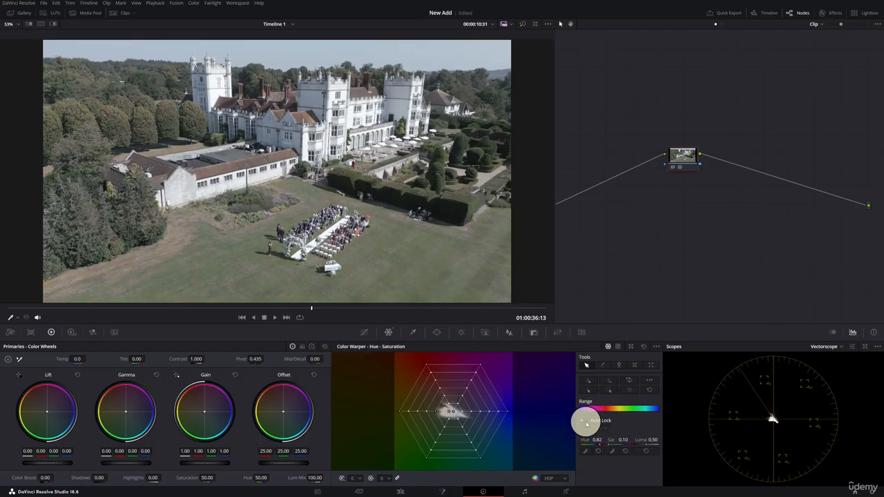
pyautogui.click(418, 263)
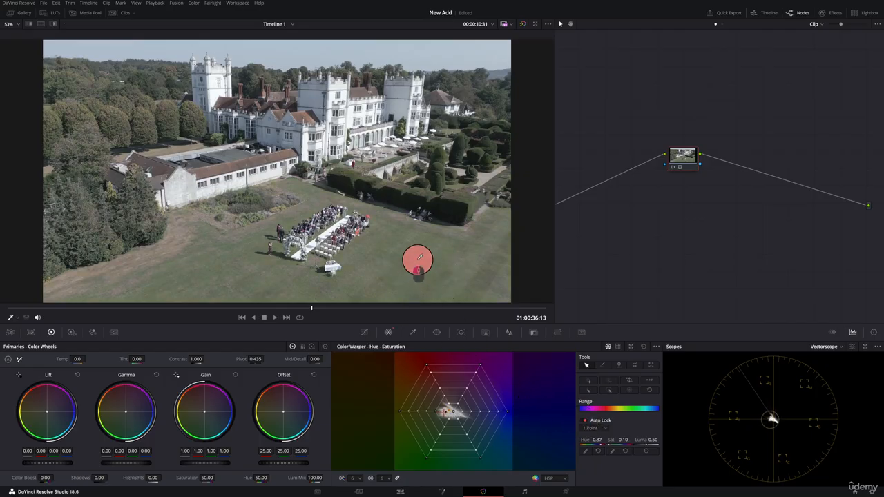
pyautogui.moveTo(418, 254); pyautogui.dragTo(380, 260)
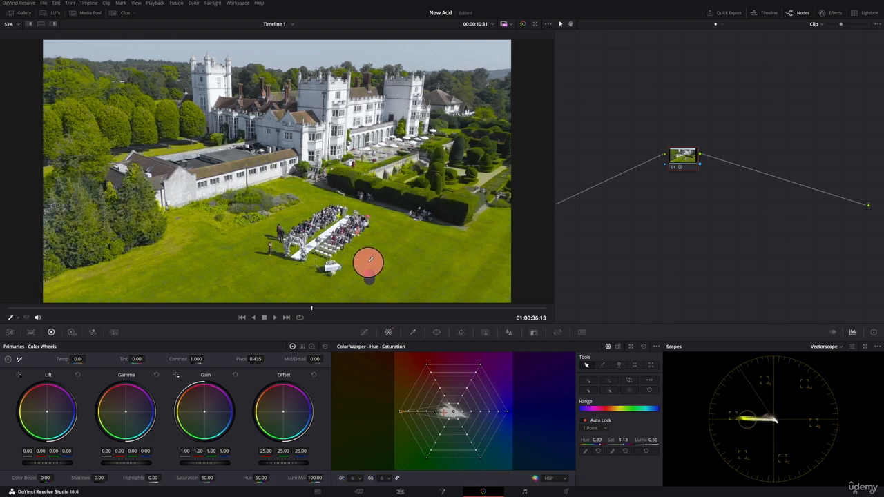
pyautogui.moveTo(366, 259)
pyautogui.mouseDown()
pyautogui.moveTo(224, 253)
pyautogui.moveTo(276, 201)
pyautogui.mouseUp()
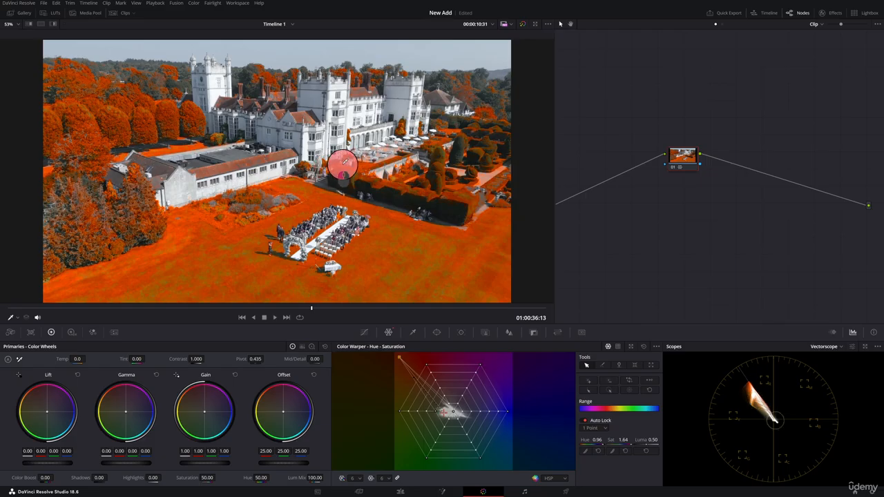
pyautogui.moveTo(290, 195); pyautogui.dragTo(401, 271)
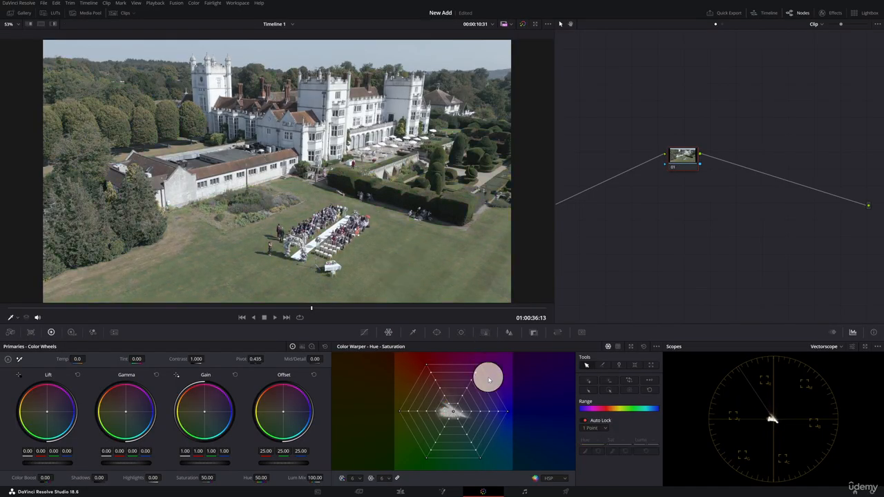
# Set the Color Warper's hue and saturation resolution to 16, and float its window over the node graph beside the image
pyautogui.click(361, 480)
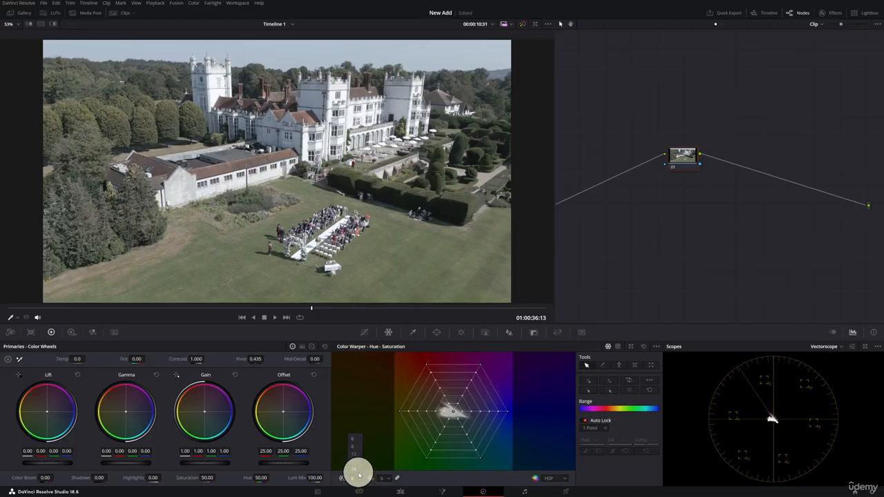
pyautogui.click(355, 463)
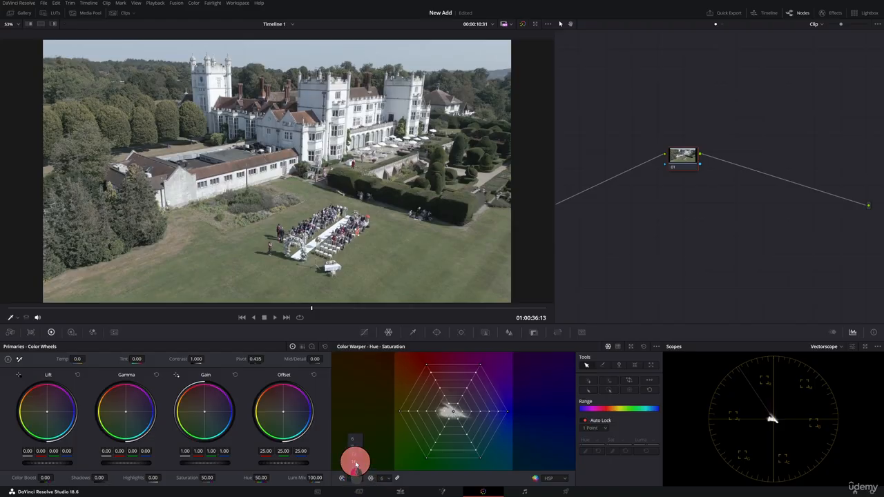
pyautogui.click(453, 412)
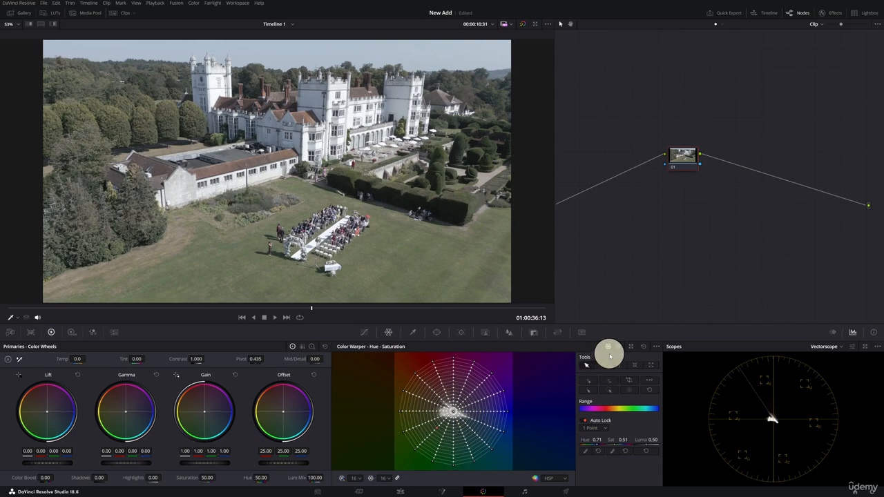
pyautogui.click(631, 346)
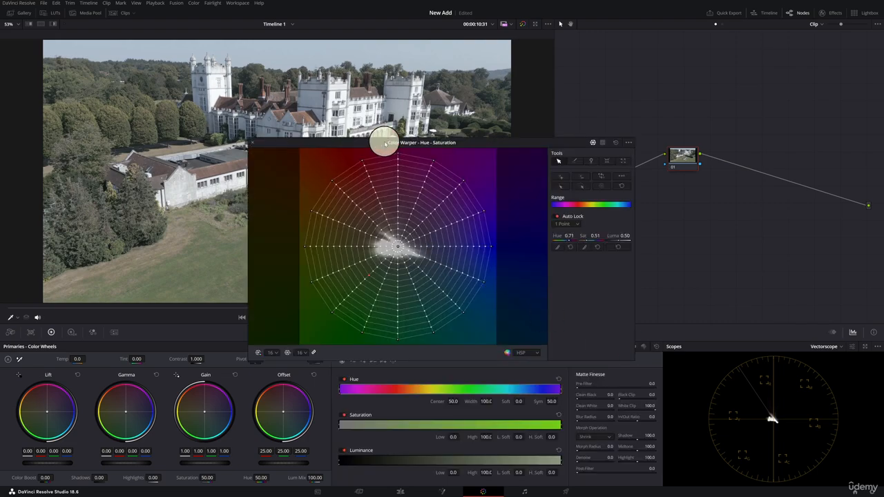
pyautogui.moveTo(385, 143); pyautogui.dragTo(657, 65)
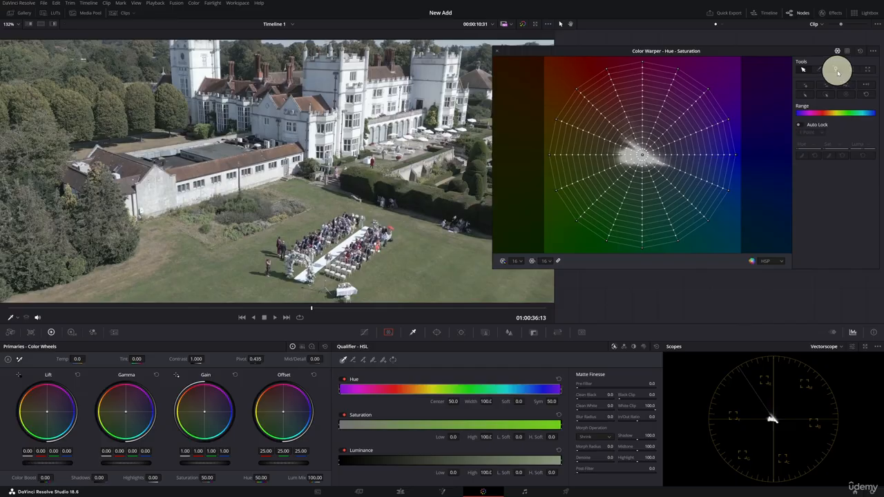
# Pin the low-saturation grid points around the trace, and try warping the lawn and roof colors toward other hues
pyautogui.click(836, 69)
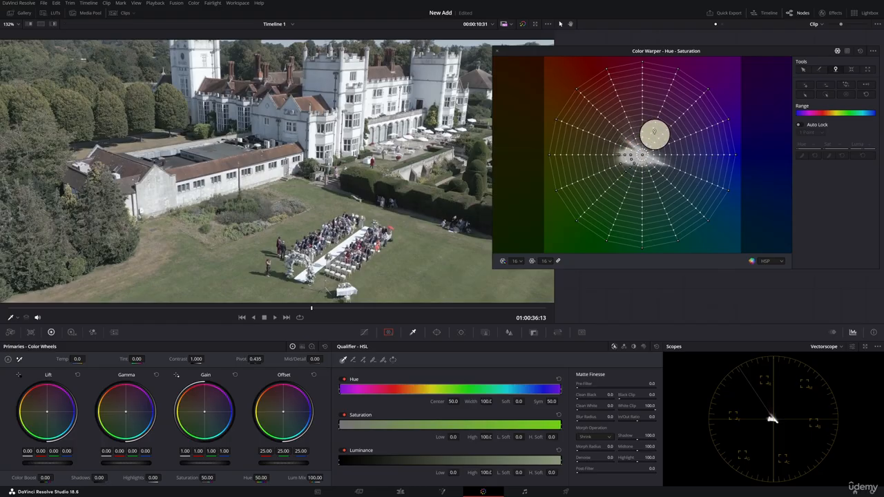
pyautogui.click(802, 70)
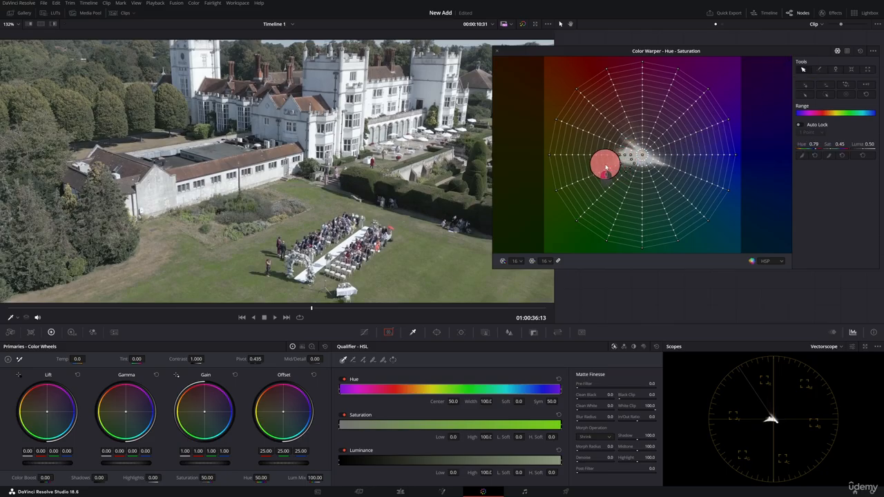
pyautogui.moveTo(607, 168); pyautogui.dragTo(616, 107)
pyautogui.moveTo(648, 101); pyautogui.dragTo(582, 146)
pyautogui.moveTo(622, 121); pyautogui.dragTo(656, 123)
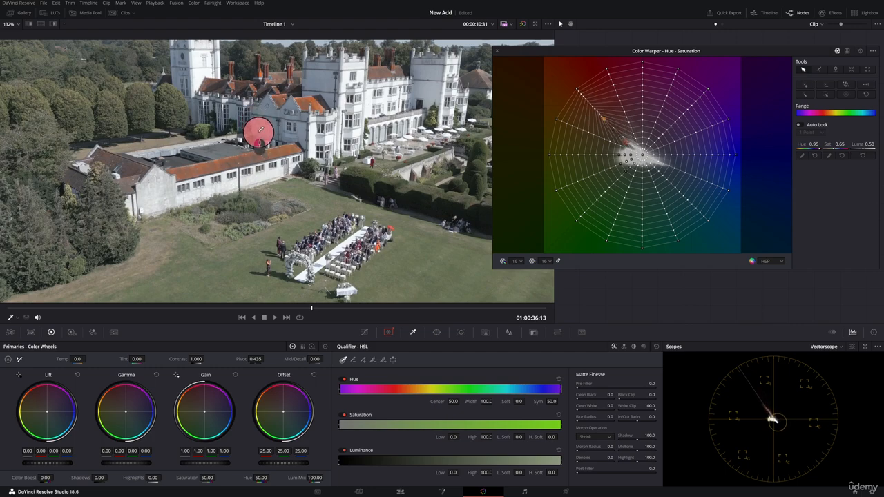
pyautogui.moveTo(262, 132); pyautogui.dragTo(324, 200)
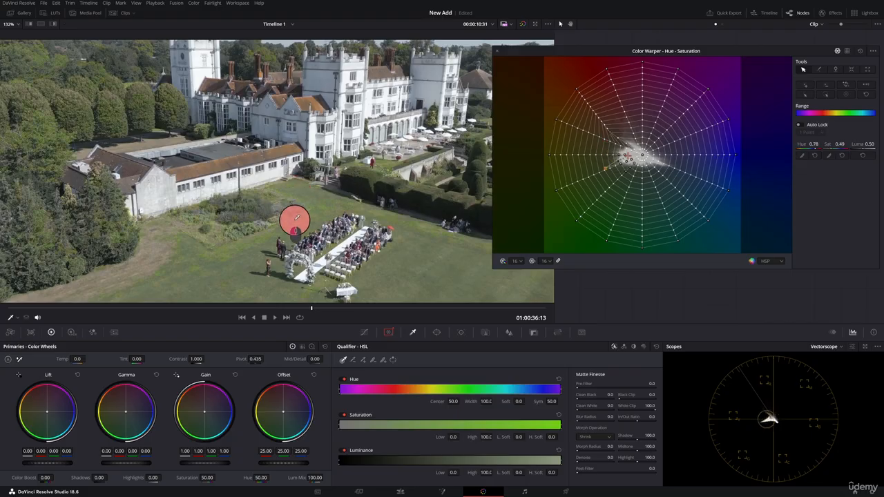
# Reset the Color Warper grid and shift the sampled lawn and foliage to a richer green, hue 0.83 and saturation 0.46
pyautogui.click(860, 52)
pyautogui.moveTo(437, 151); pyautogui.dragTo(302, 183)
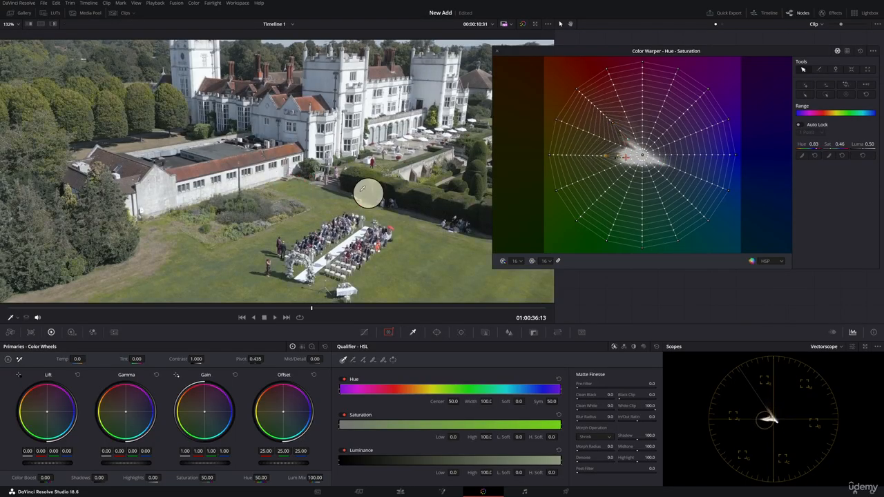